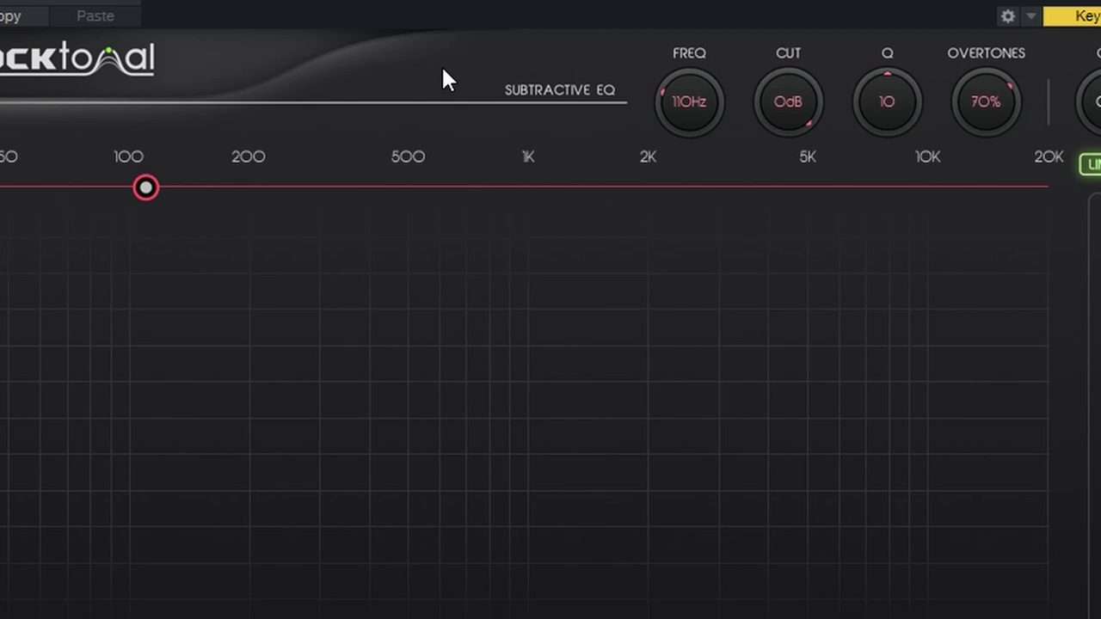
Step: Set the subtractive EQ frequency to 138 Hz and its cut to -7.1 dB, and try out the Q control
{"action": "left_click_drag", "start_coordinate": [693, 104], "coordinate": [692, 98]}
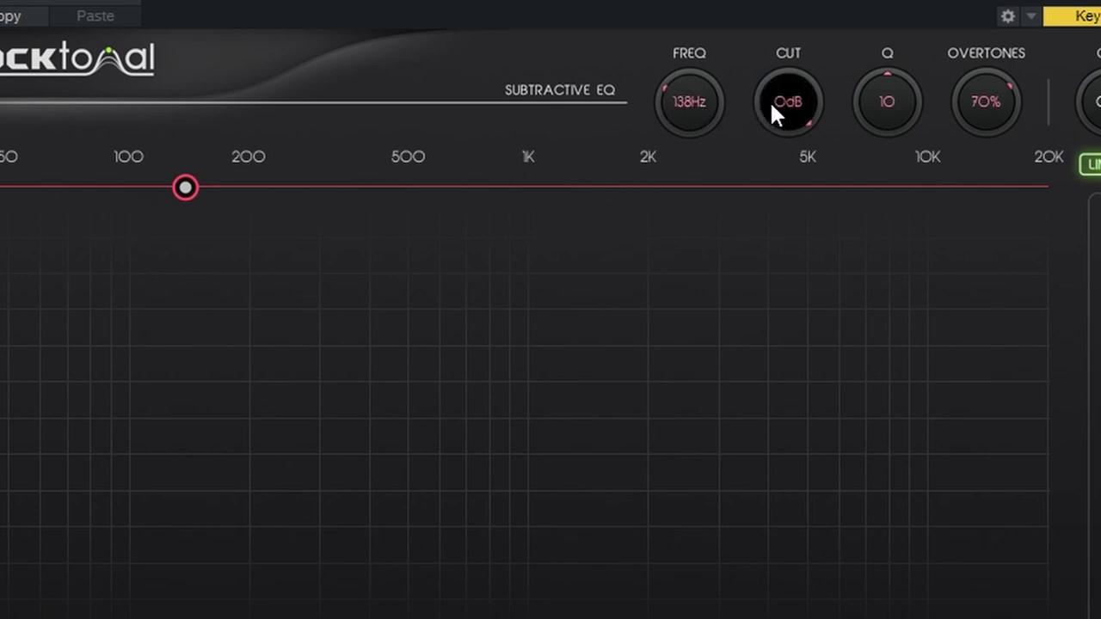
{"action": "left_click_drag", "start_coordinate": [787, 95], "coordinate": [790, 183]}
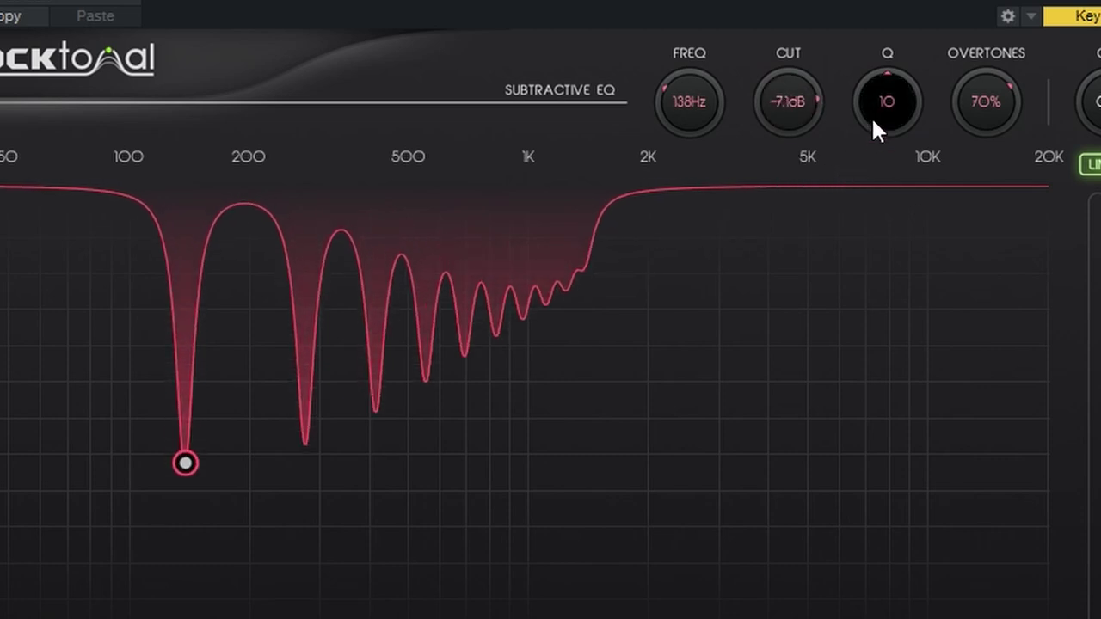
{"action": "left_click_drag", "start_coordinate": [885, 105], "coordinate": [989, 208]}
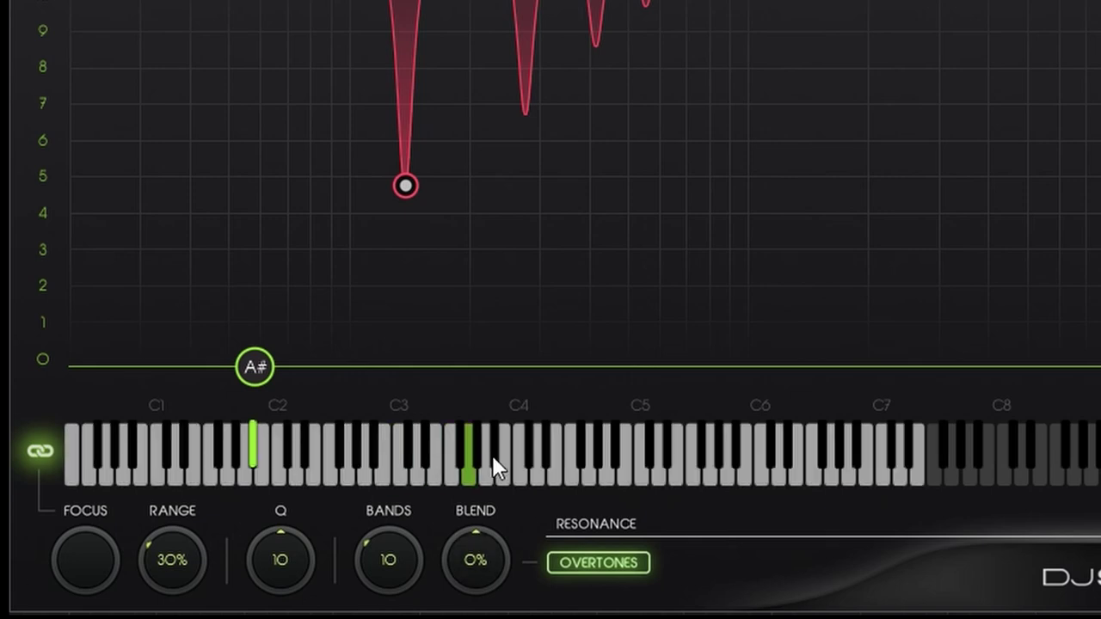
Step: Try several resonance notes on the keyboard, including B and A#, and raise the resonance node to about 8 dB at note G
{"action": "left_click", "coordinate": [383, 477]}
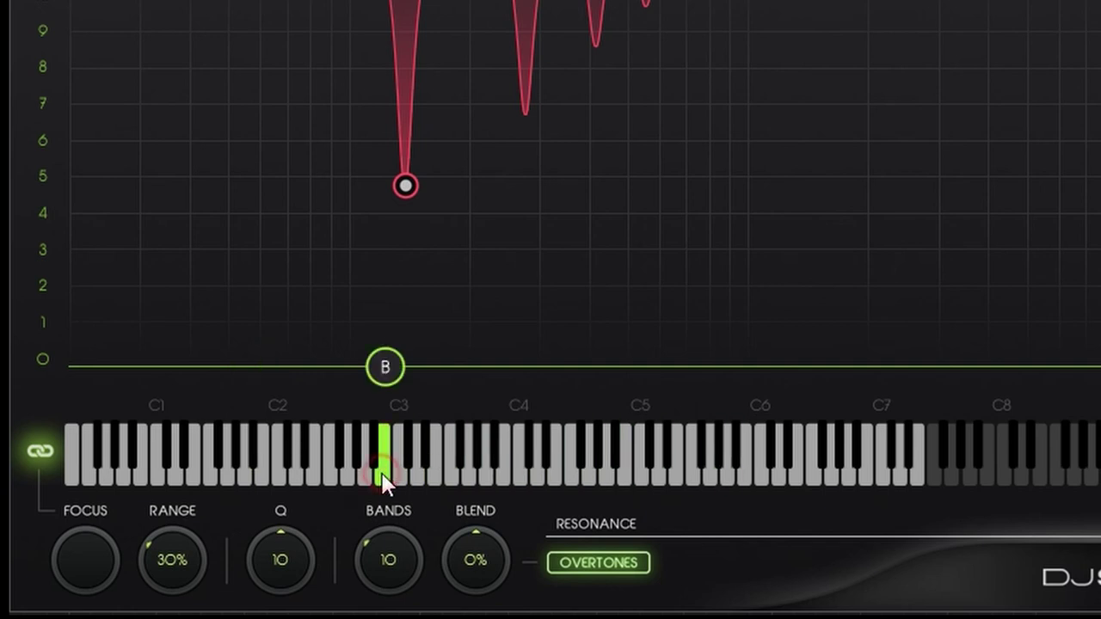
{"action": "left_click", "coordinate": [492, 473]}
{"action": "left_click", "coordinate": [301, 460]}
{"action": "left_click", "coordinate": [251, 460]}
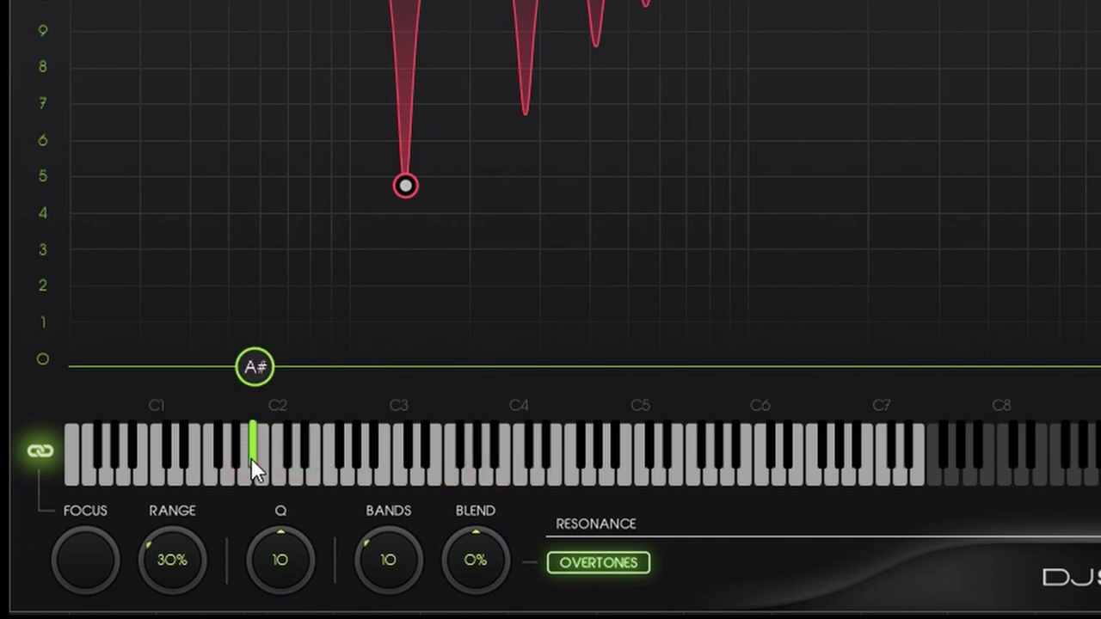
{"action": "mouse_move", "coordinate": [258, 367]}
{"action": "left_mouse_down"}
{"action": "mouse_move", "coordinate": [381, 384]}
{"action": "mouse_move", "coordinate": [222, 387]}
{"action": "mouse_move", "coordinate": [218, 138]}
{"action": "mouse_move", "coordinate": [228, 74]}
{"action": "left_mouse_up"}
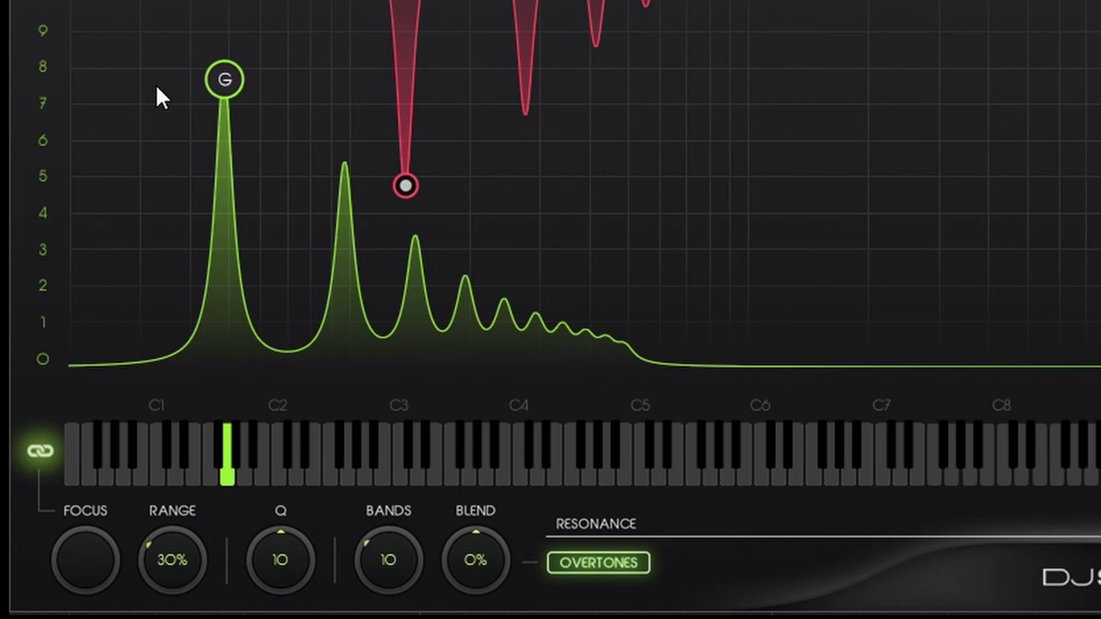
Step: Unlink the resonance focus from the note, try the focus frequency control, and link it again
{"action": "left_click", "coordinate": [38, 451]}
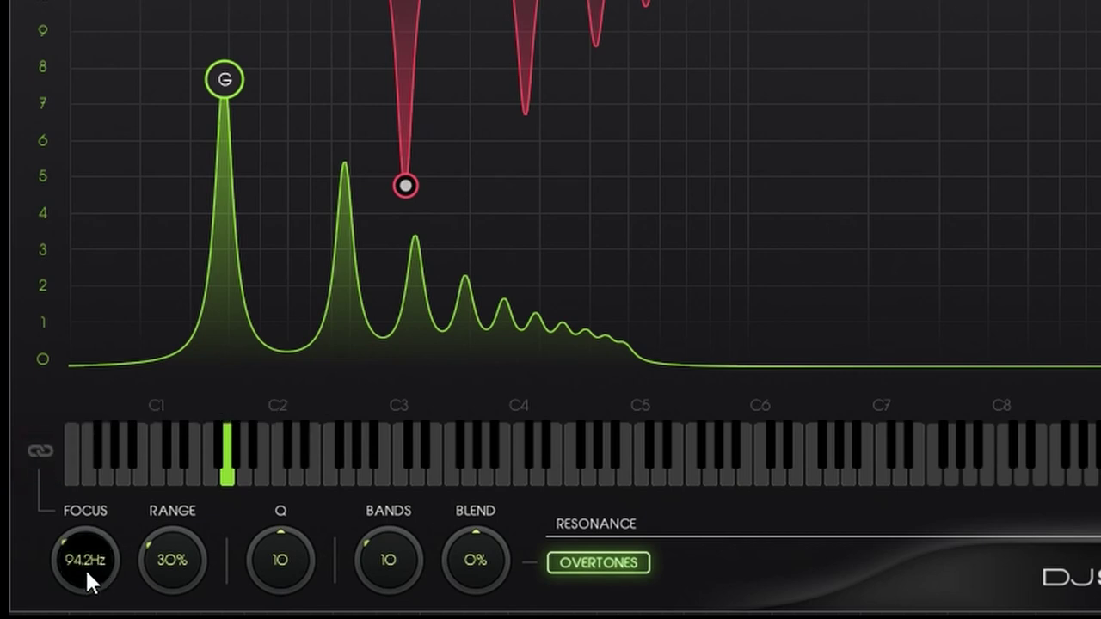
{"action": "left_click_drag", "start_coordinate": [86, 567], "coordinate": [40, 484]}
{"action": "left_click", "coordinate": [36, 454]}
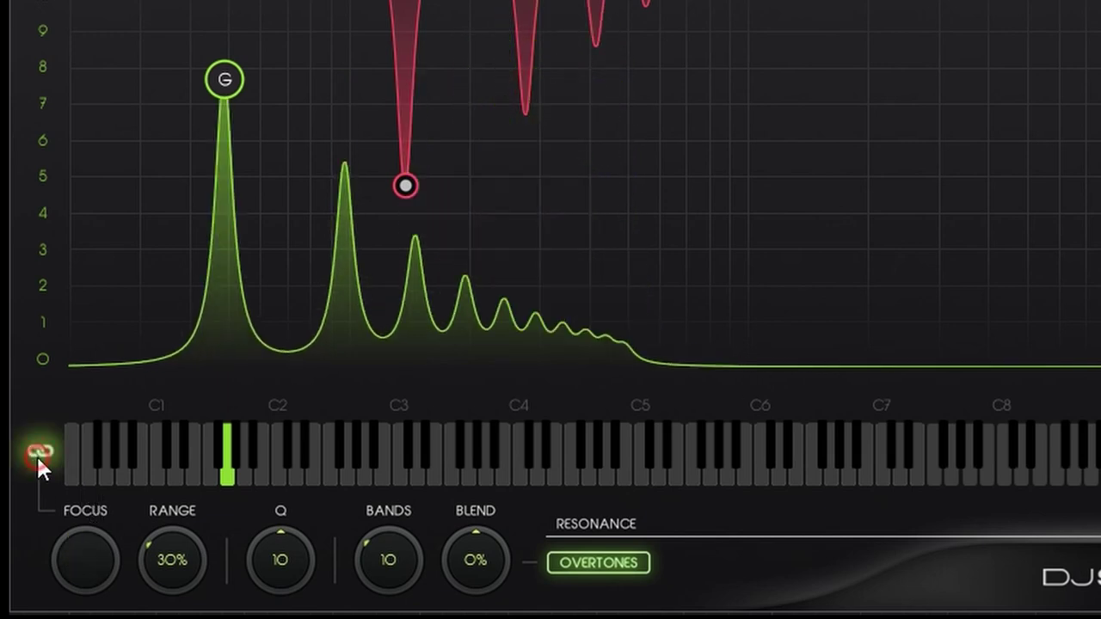
Step: Set the resonance range to 31% and Q to 10.9, and try 30 resonance bands before resetting to 10
{"action": "mouse_move", "coordinate": [182, 559]}
{"action": "left_mouse_down"}
{"action": "mouse_move", "coordinate": [180, 457]}
{"action": "mouse_move", "coordinate": [179, 558]}
{"action": "left_mouse_up"}
{"action": "mouse_move", "coordinate": [281, 564]}
{"action": "left_mouse_down"}
{"action": "mouse_move", "coordinate": [277, 498]}
{"action": "mouse_move", "coordinate": [278, 555]}
{"action": "left_mouse_up"}
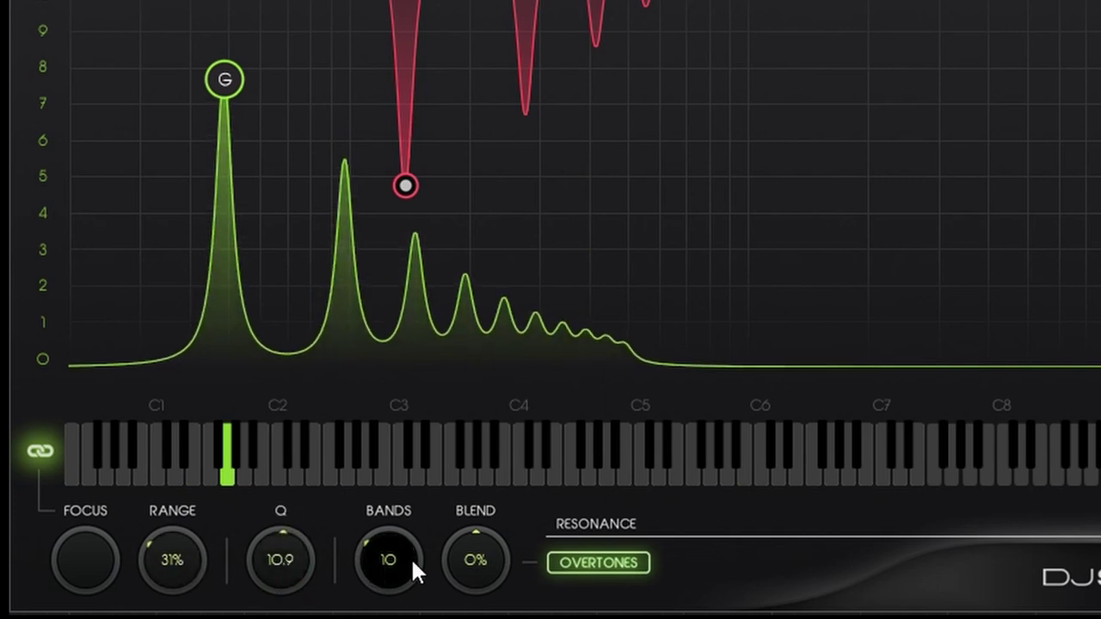
{"action": "mouse_move", "coordinate": [384, 582]}
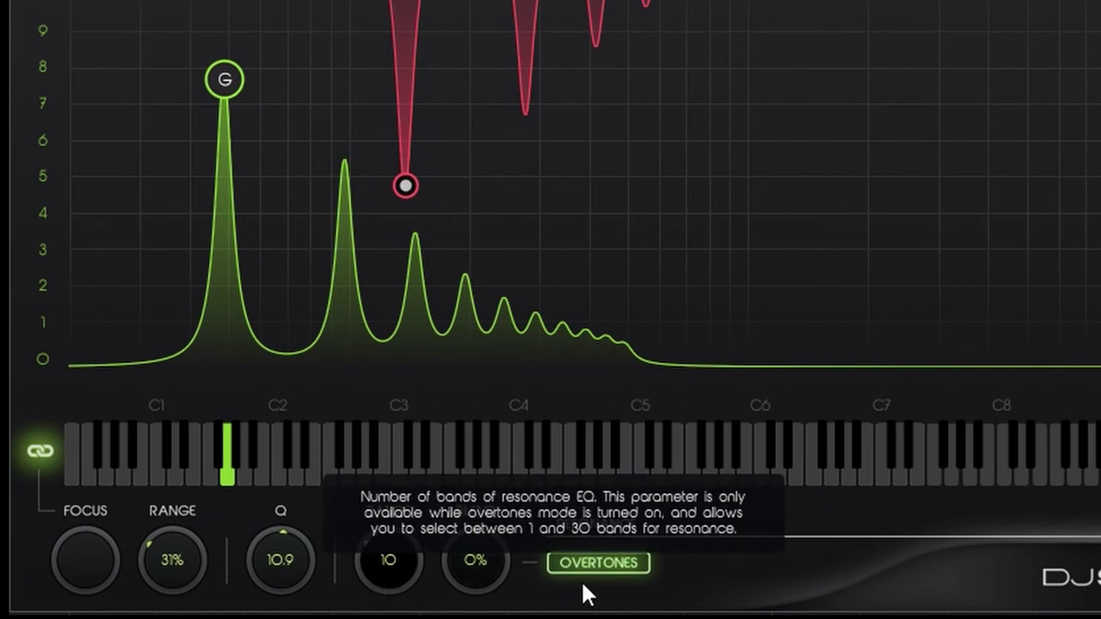
{"action": "left_click_drag", "start_coordinate": [386, 565], "coordinate": [422, 332]}
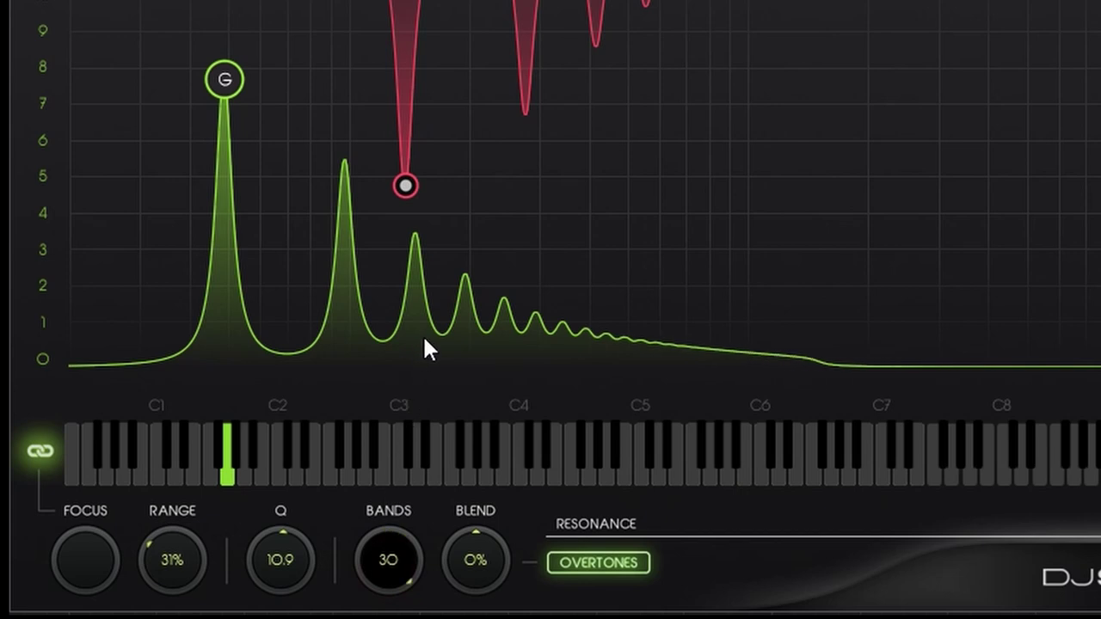
{"action": "double_click", "coordinate": [388, 557]}
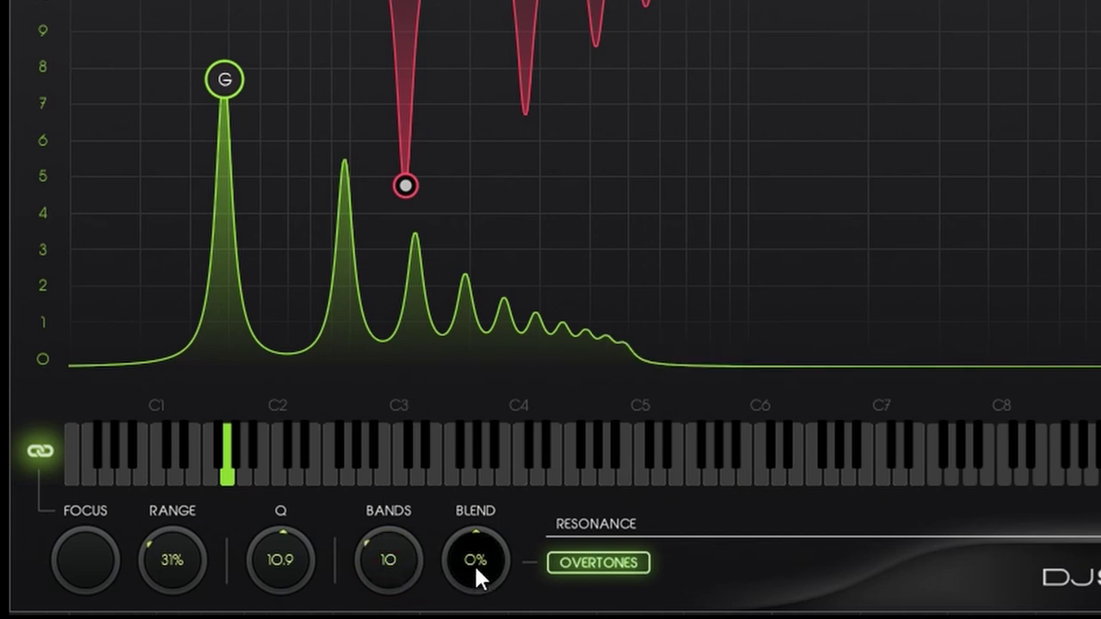
Step: Sweep the overtone blend to -100% and 100%, set it to 57%, and toggle the resonance overtones mode
{"action": "mouse_move", "coordinate": [476, 574]}
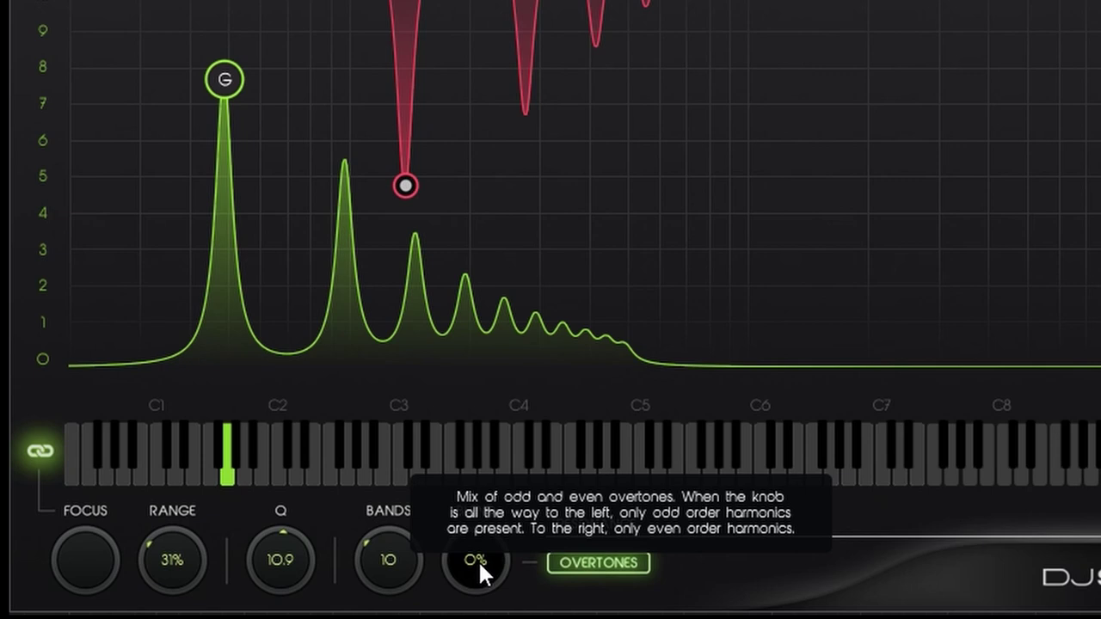
{"action": "scroll", "coordinate": [479, 559], "scroll_direction": "down", "scroll_amount": 1}
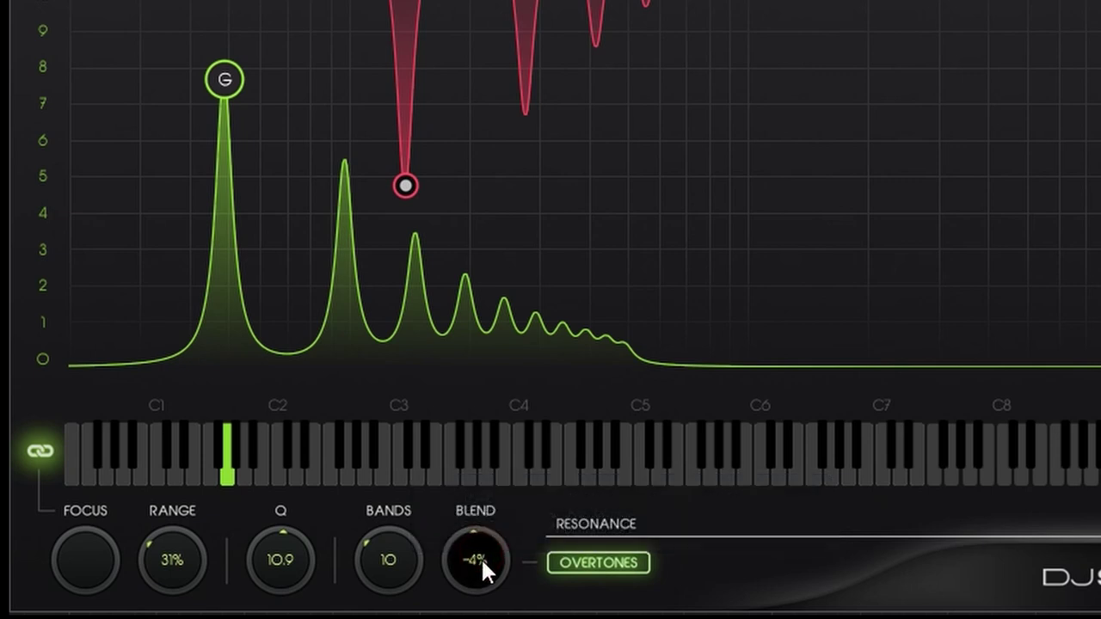
{"action": "left_click_drag", "start_coordinate": [465, 586], "coordinate": [466, 615]}
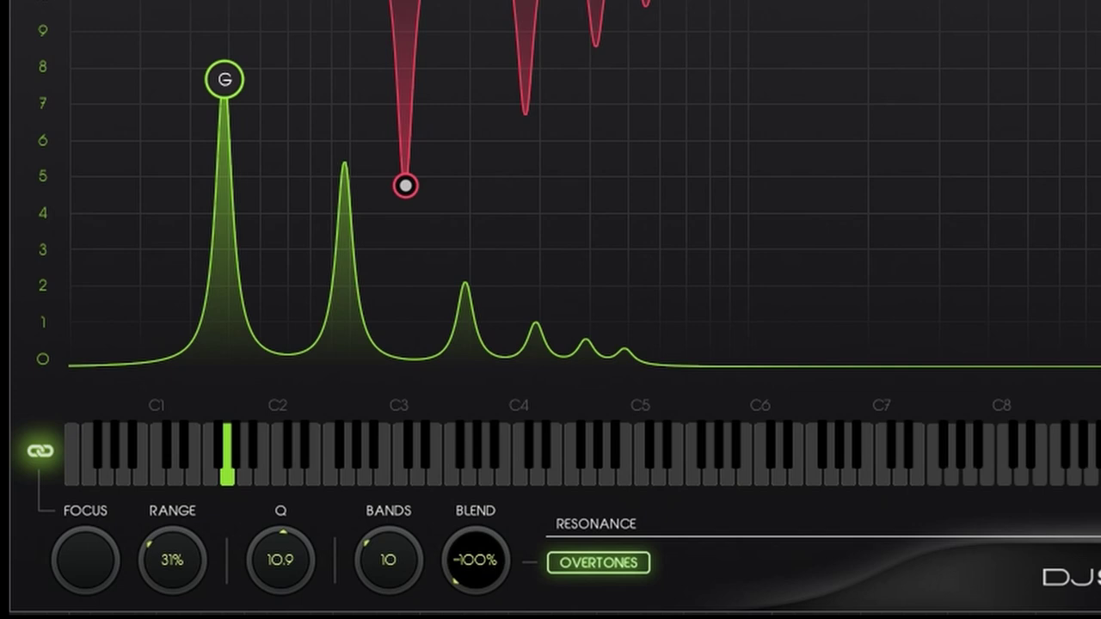
{"action": "left_click_drag", "start_coordinate": [466, 614], "coordinate": [457, 612]}
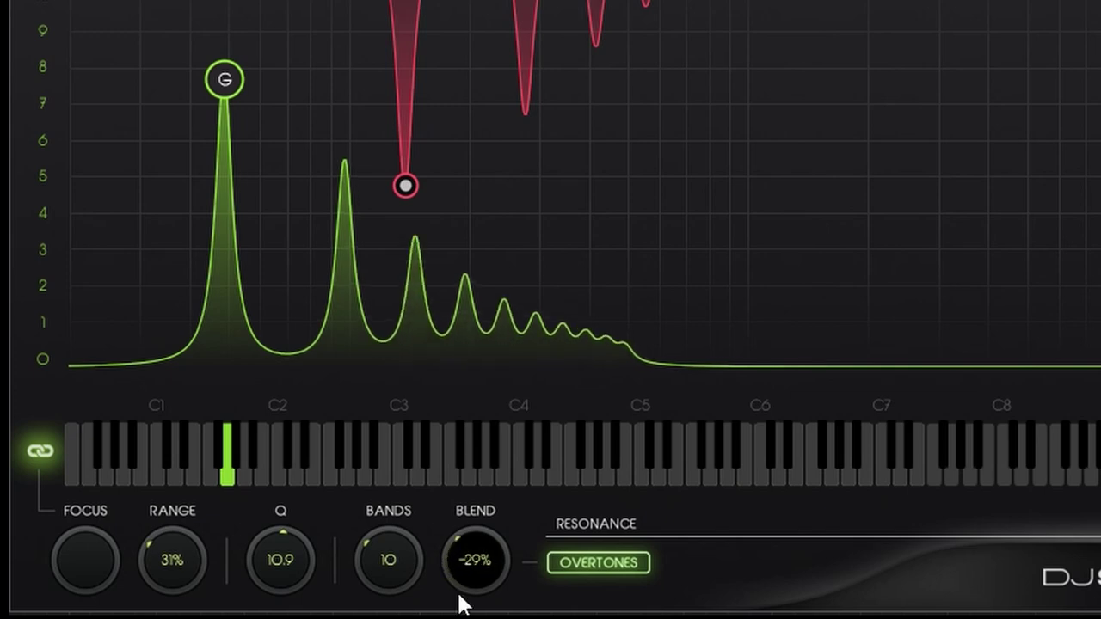
{"action": "left_click_drag", "start_coordinate": [470, 467], "coordinate": [493, 312]}
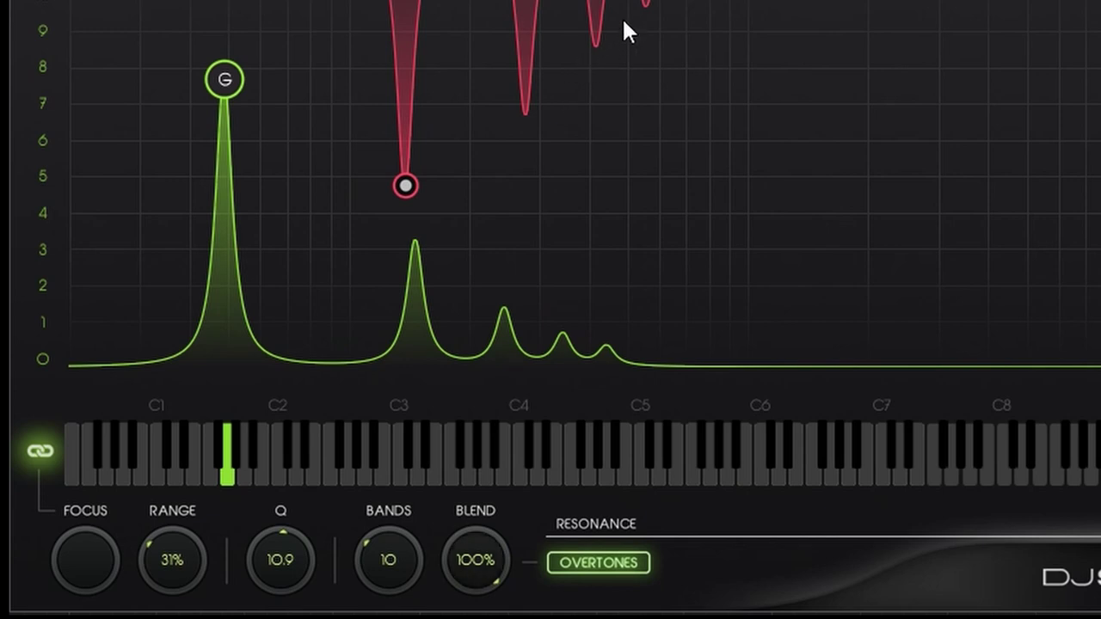
{"action": "left_click_drag", "start_coordinate": [478, 551], "coordinate": [478, 584]}
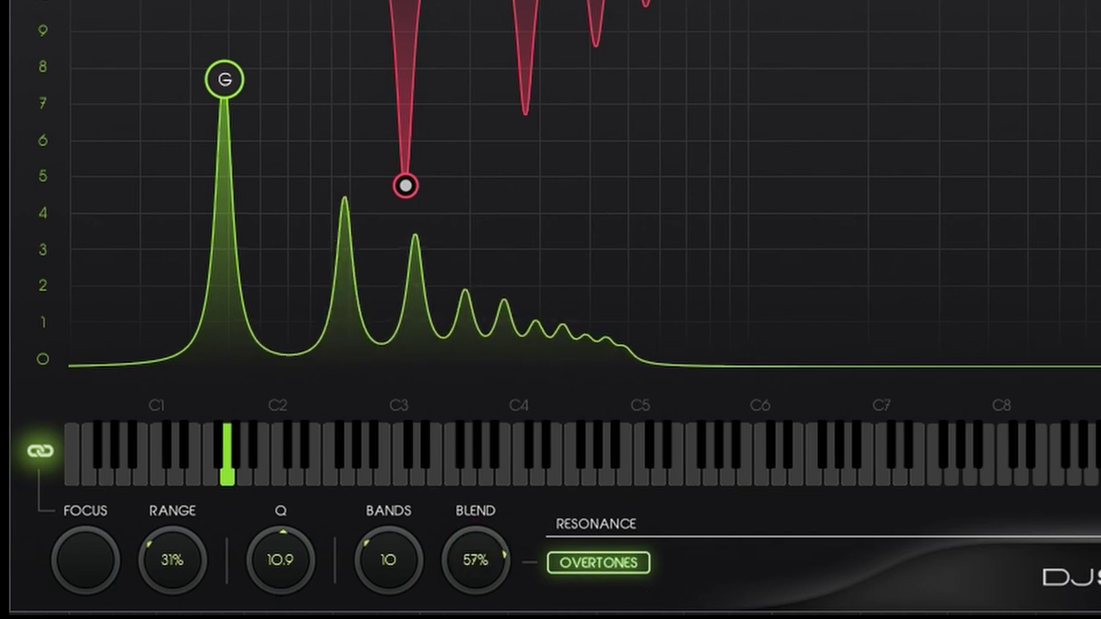
{"action": "left_click", "coordinate": [596, 567]}
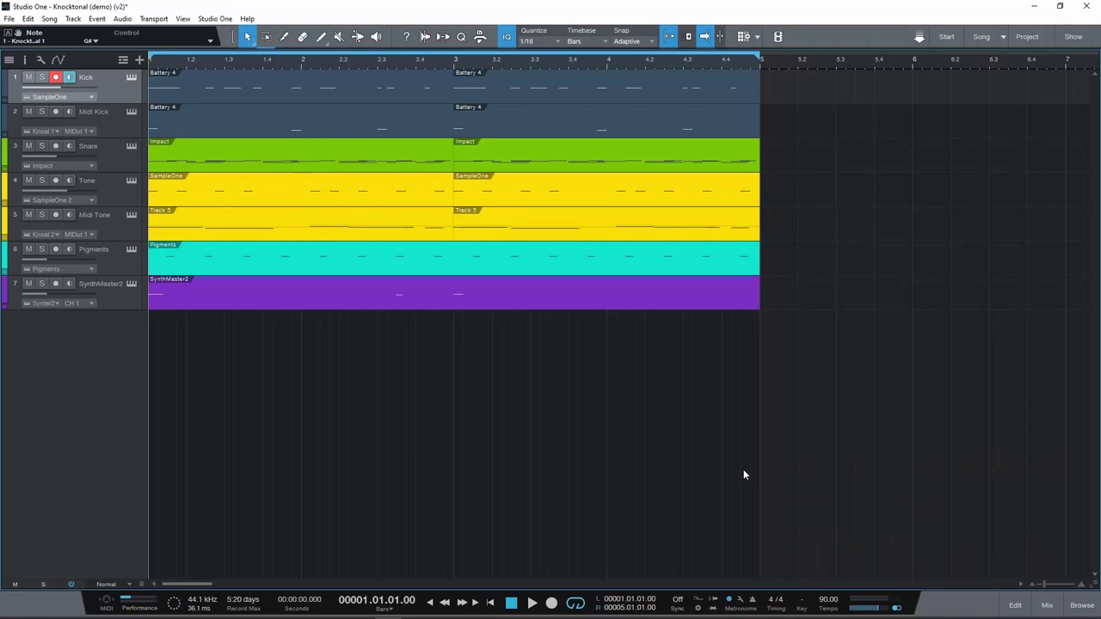
Step: During playback, raise the kick's resonance to about 9 dB at note A and set the resonance Q to 61.1
{"action": "key", "text": "space"}
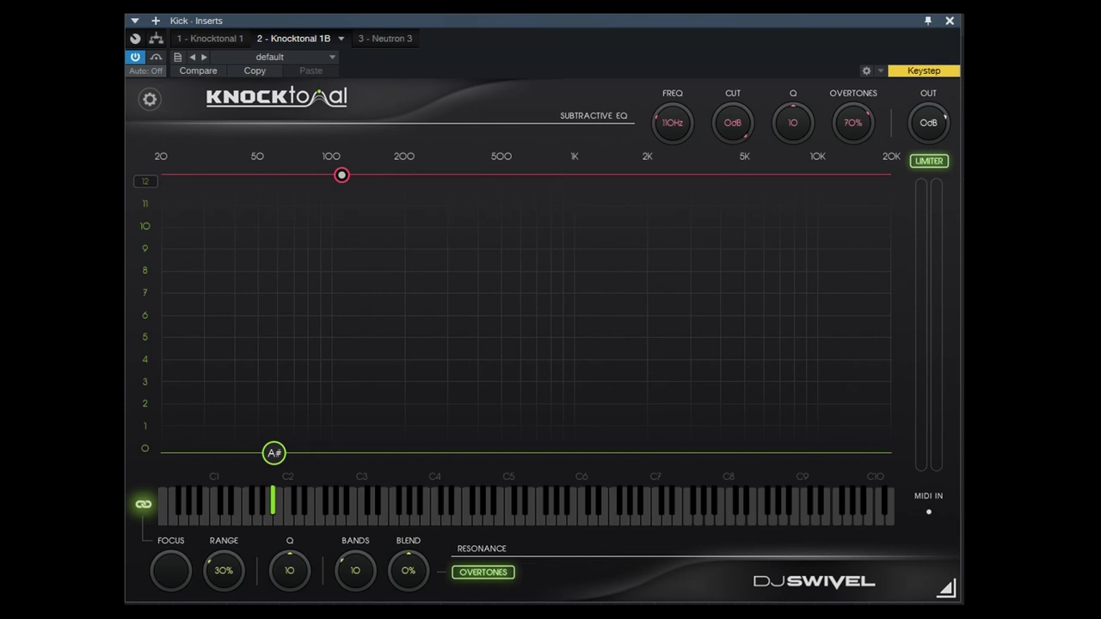
{"action": "key", "text": "space"}
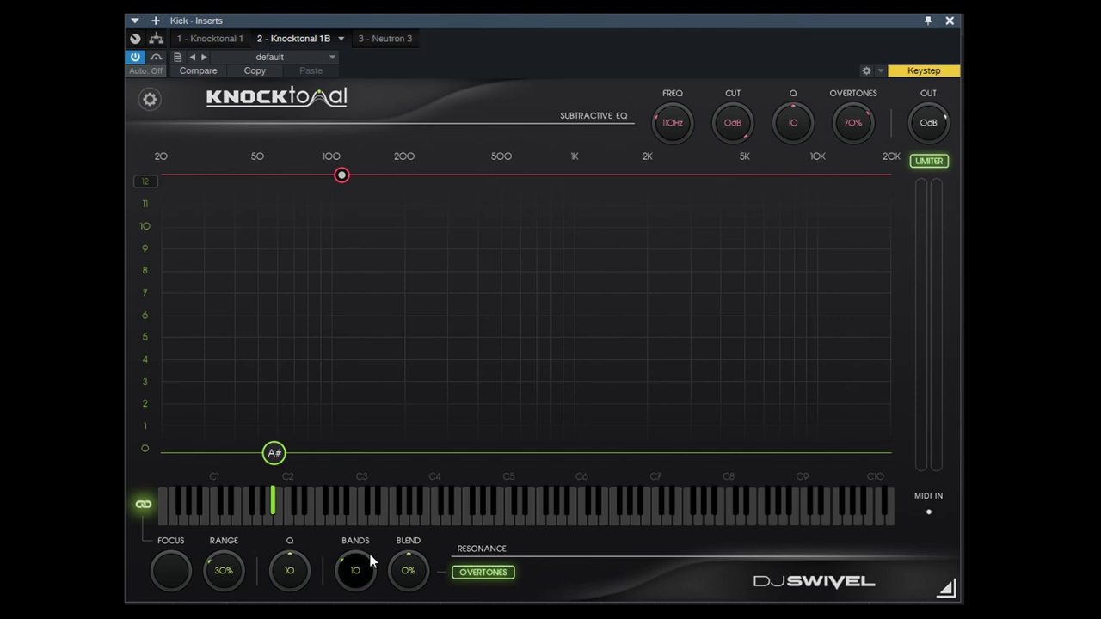
{"action": "mouse_move", "coordinate": [268, 471]}
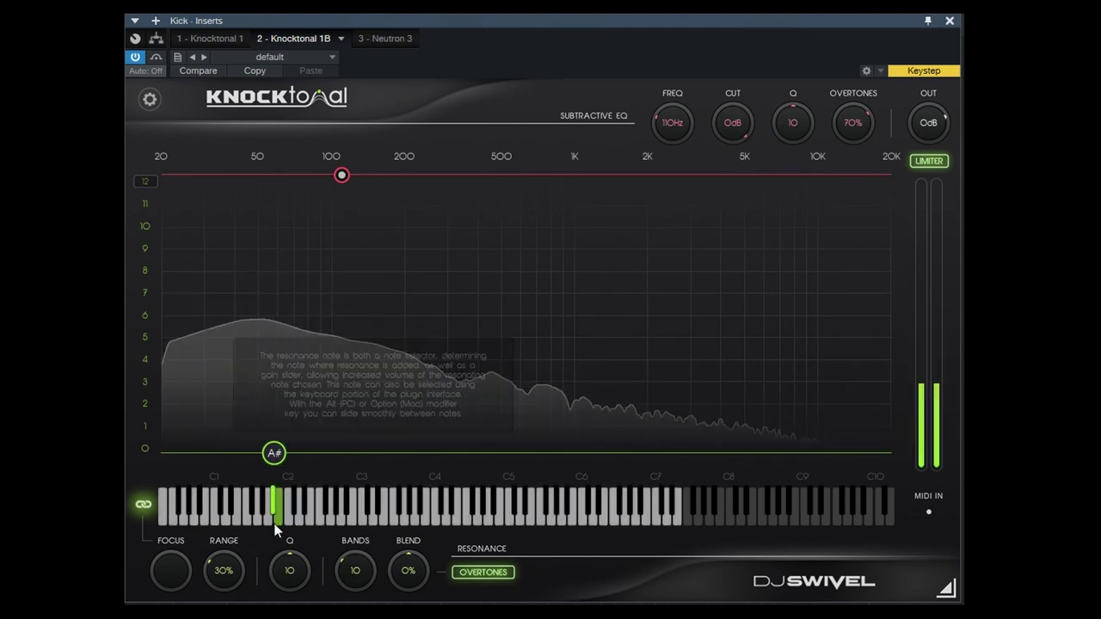
{"action": "left_click_drag", "start_coordinate": [275, 456], "coordinate": [268, 247]}
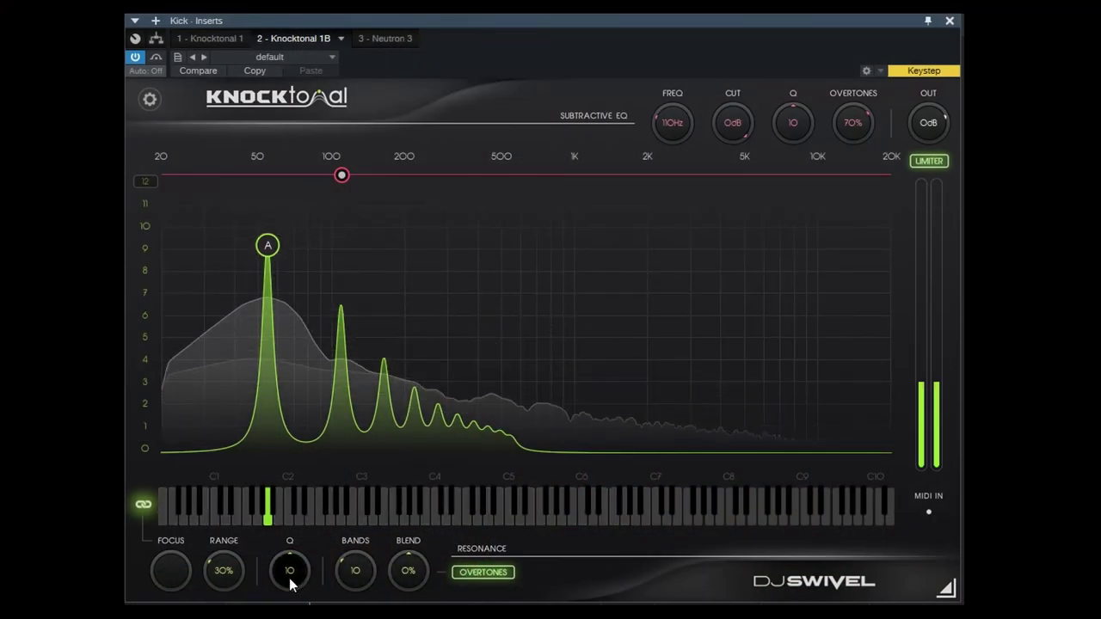
{"action": "left_click_drag", "start_coordinate": [289, 583], "coordinate": [290, 496]}
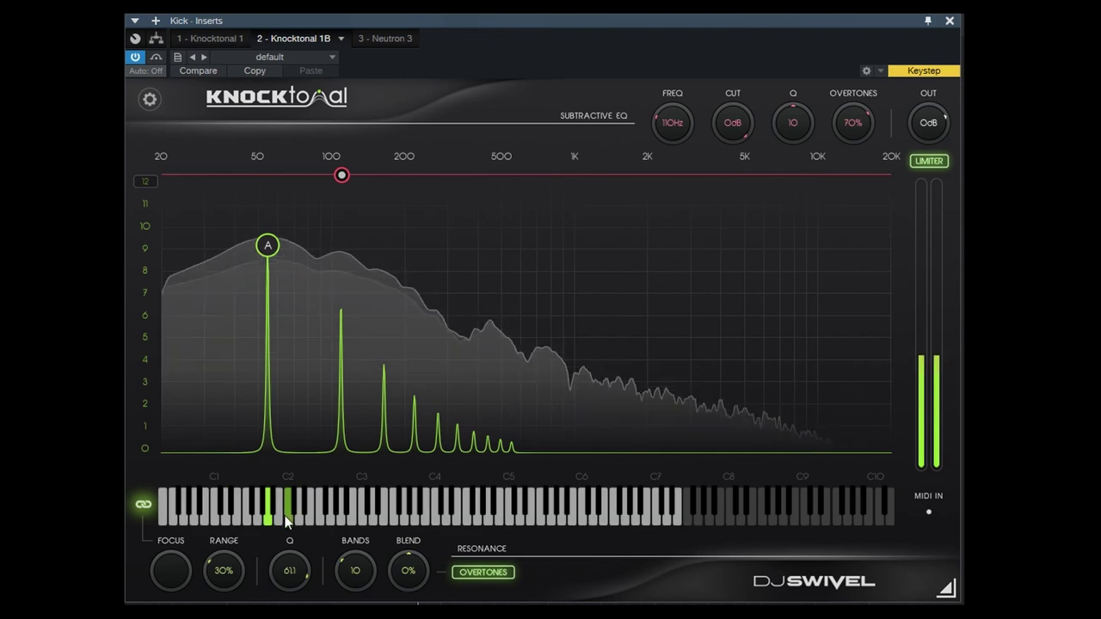
Step: Audition different resonance notes between F and D on the keyboard while the kick plays, ending on A
{"action": "left_click", "coordinate": [286, 516]}
{"action": "left_click", "coordinate": [245, 518]}
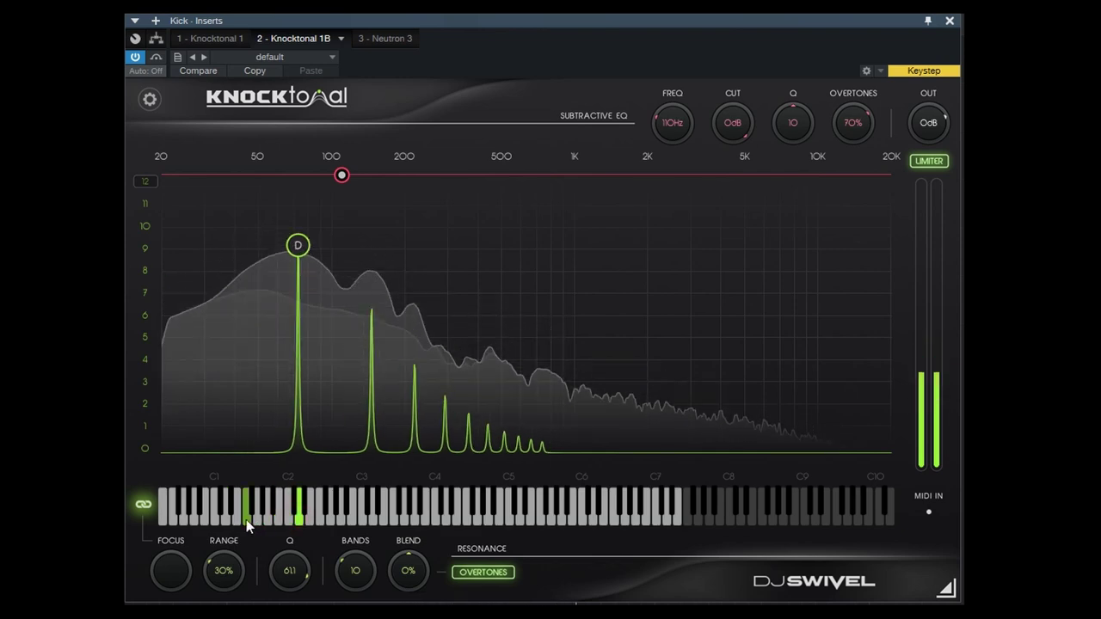
{"action": "left_click", "coordinate": [255, 519]}
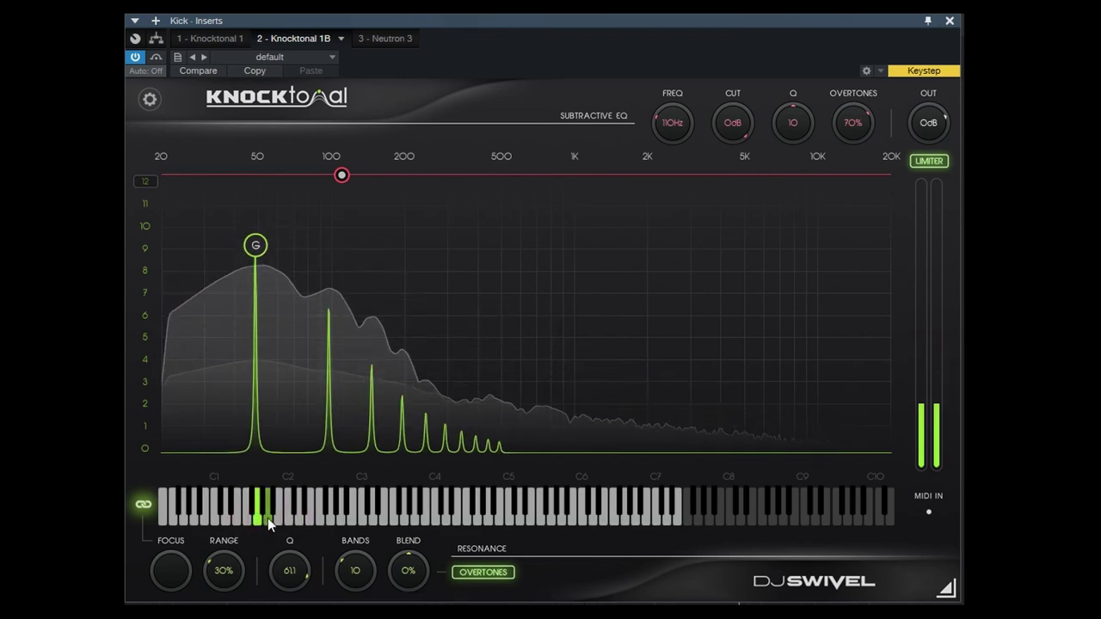
{"action": "left_click", "coordinate": [268, 516]}
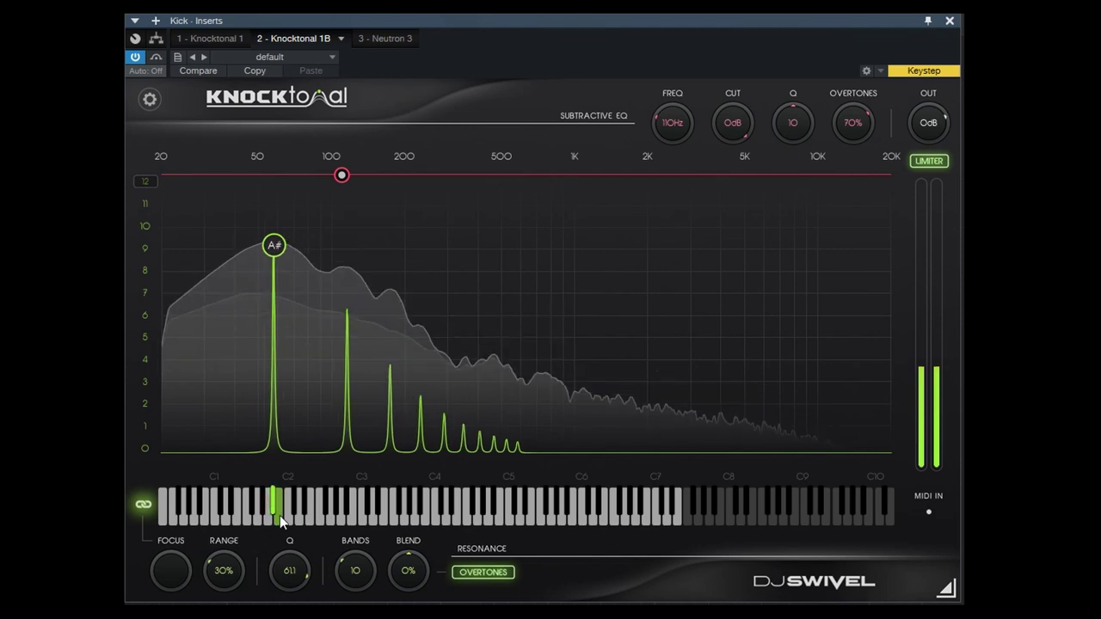
{"action": "left_click", "coordinate": [295, 517]}
{"action": "left_click", "coordinate": [252, 519]}
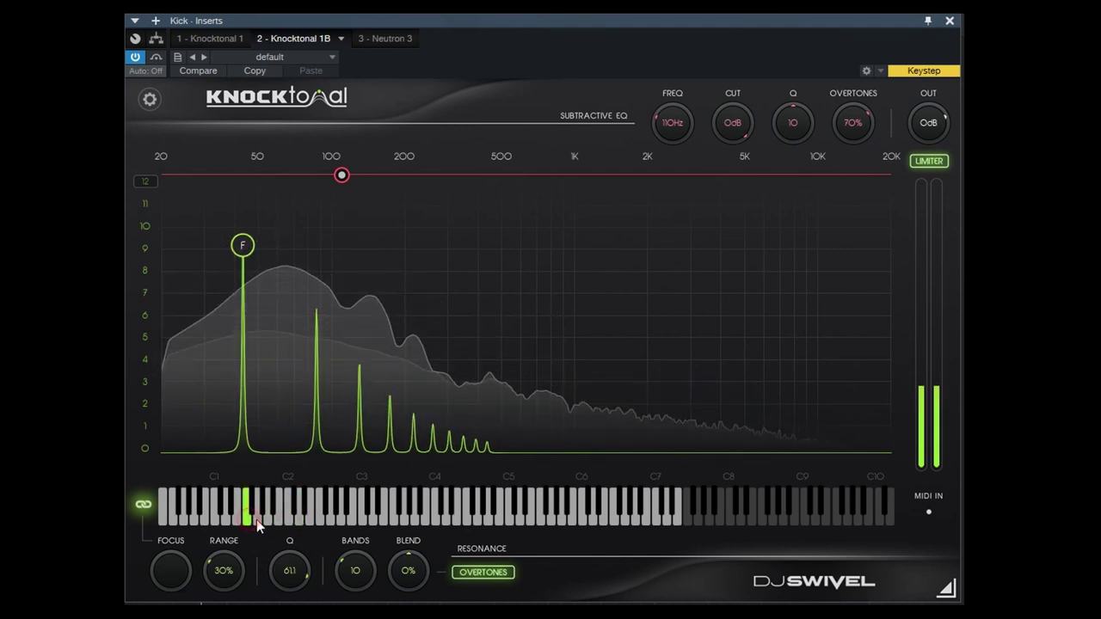
{"action": "left_click", "coordinate": [258, 520]}
{"action": "left_click", "coordinate": [268, 516]}
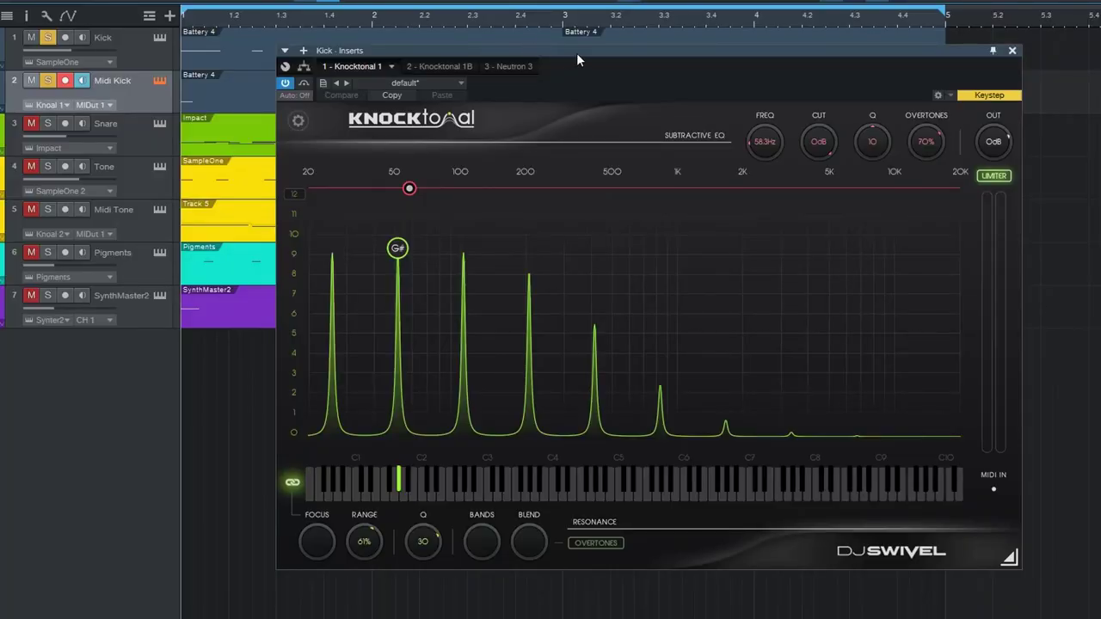
Step: Move the Kick inserts window aside to examine the Midi Kick track's events, and move it back over the arrangement
{"action": "left_click_drag", "start_coordinate": [577, 59], "coordinate": [580, 144]}
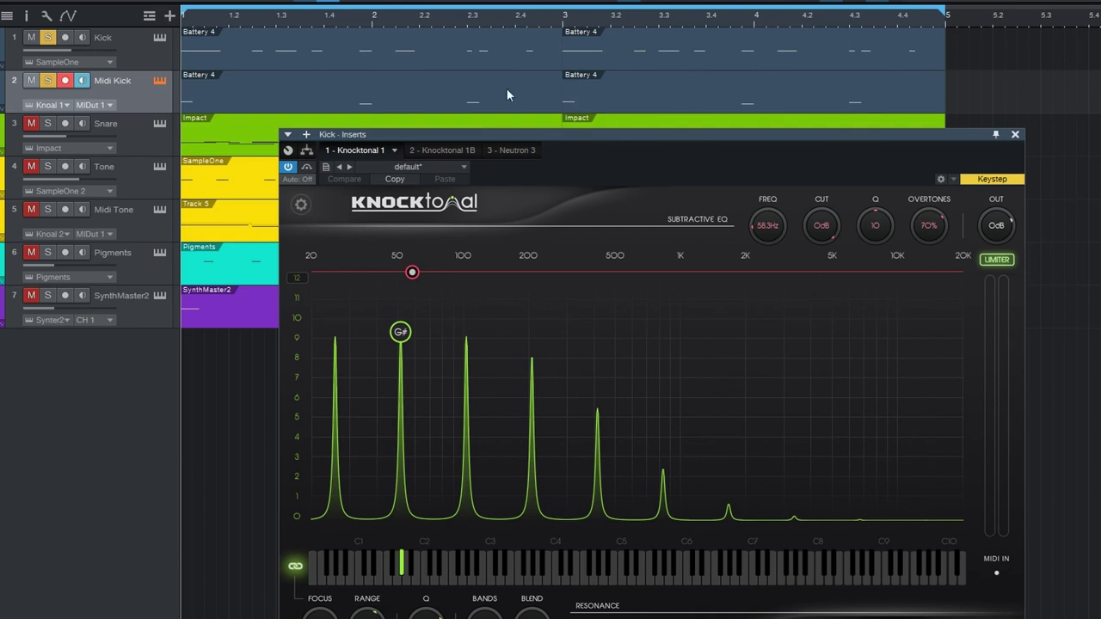
{"action": "left_click_drag", "start_coordinate": [494, 136], "coordinate": [484, 48]}
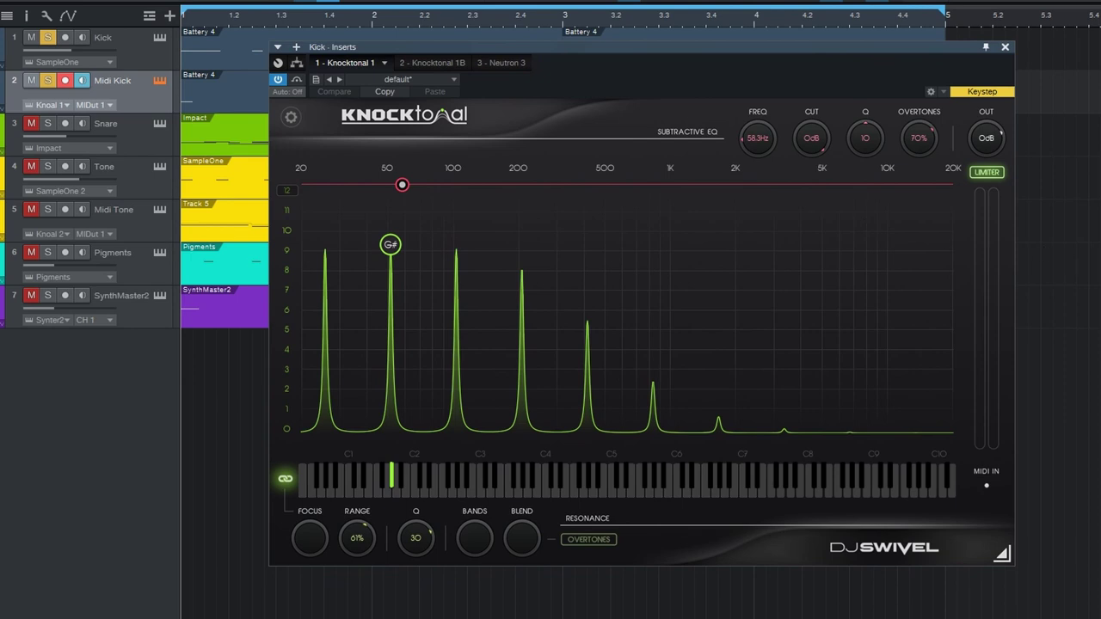
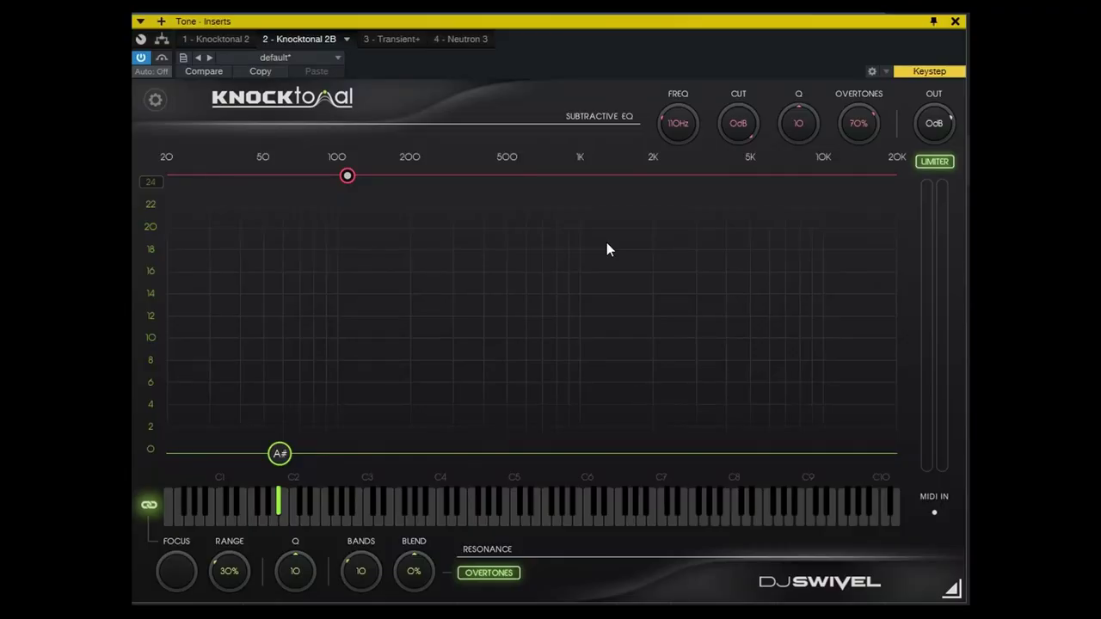
Step: Play and stop the Tone track to hear it with a flat subtractive EQ and resonance
{"action": "key", "text": "space"}
{"action": "key", "text": "space"}
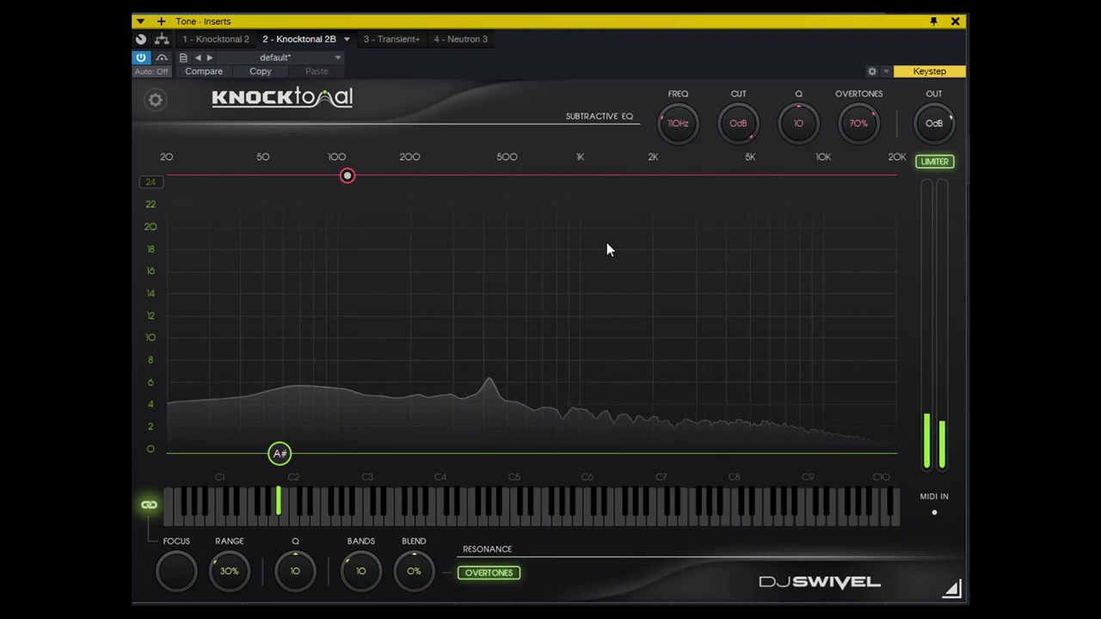
{"action": "key", "text": "space"}
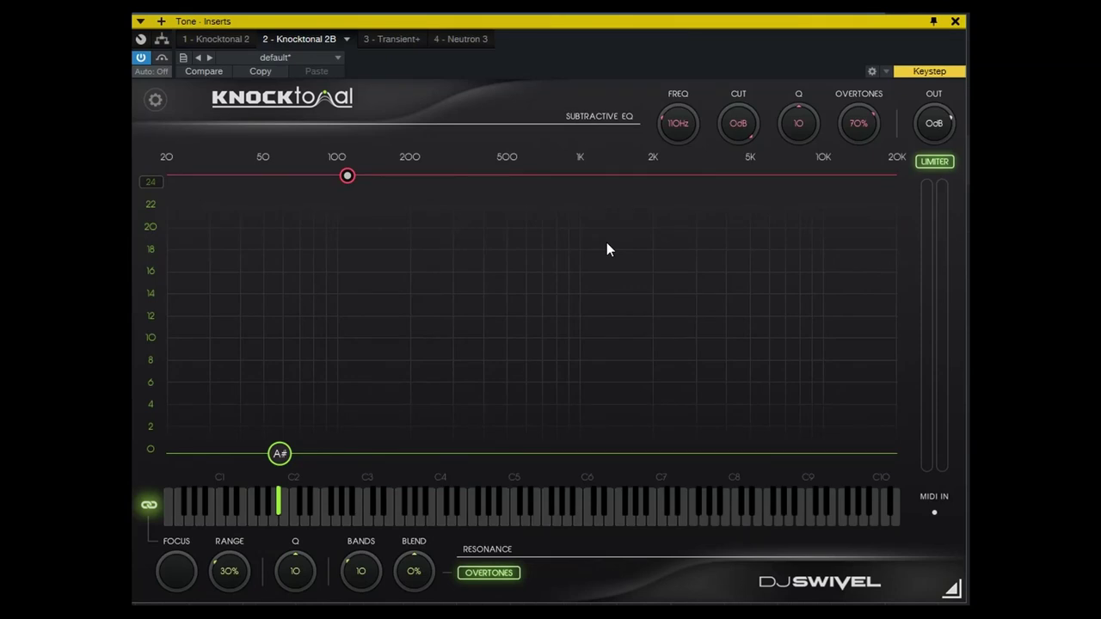
Step: With the Tone track playing, set the subtractive EQ to 423 Hz with a -12.3 dB cut, and play it with the plug-in bypassed
{"action": "key", "text": "space"}
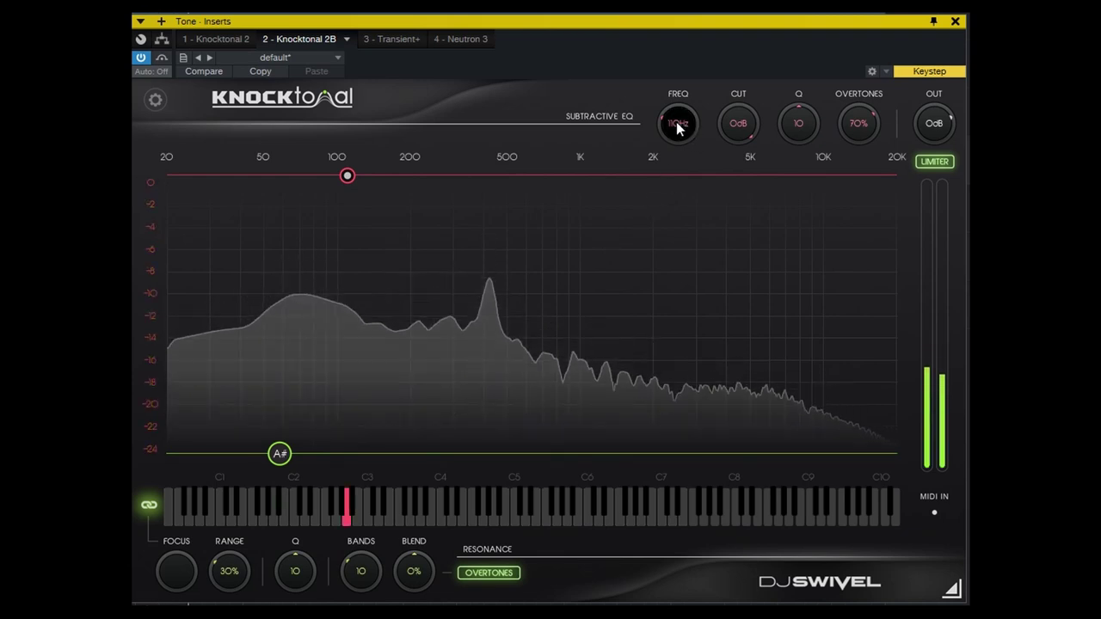
{"action": "scroll", "coordinate": [677, 121], "scroll_direction": "up", "scroll_amount": 2}
{"action": "left_click_drag", "start_coordinate": [686, 94], "coordinate": [691, 71]}
{"action": "left_click_drag", "start_coordinate": [737, 125], "coordinate": [745, 206]}
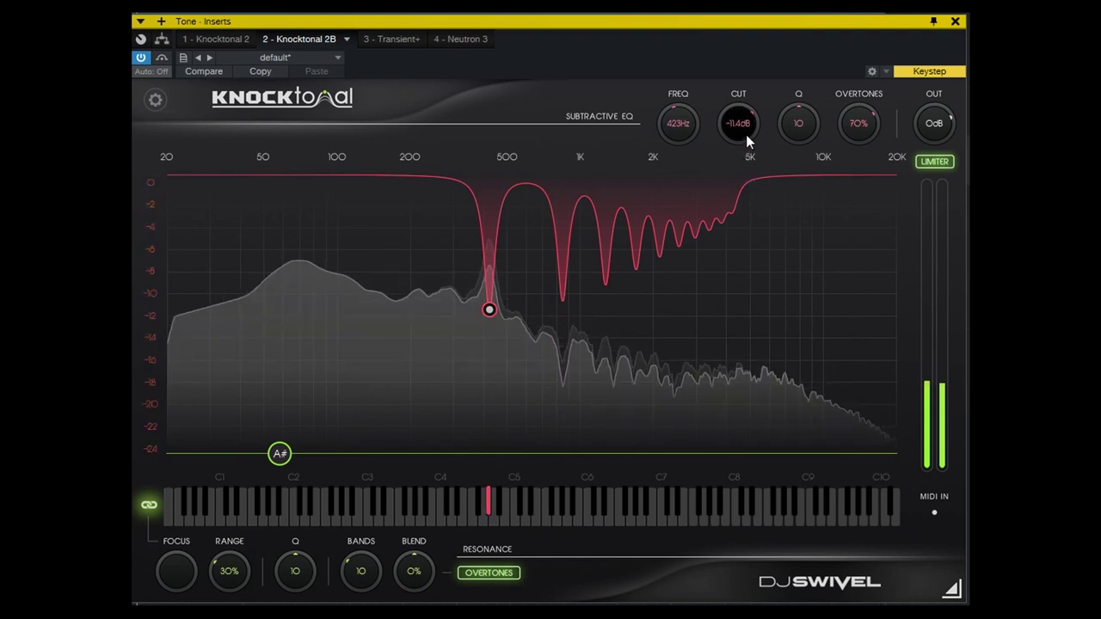
{"action": "left_click_drag", "start_coordinate": [743, 129], "coordinate": [743, 136]}
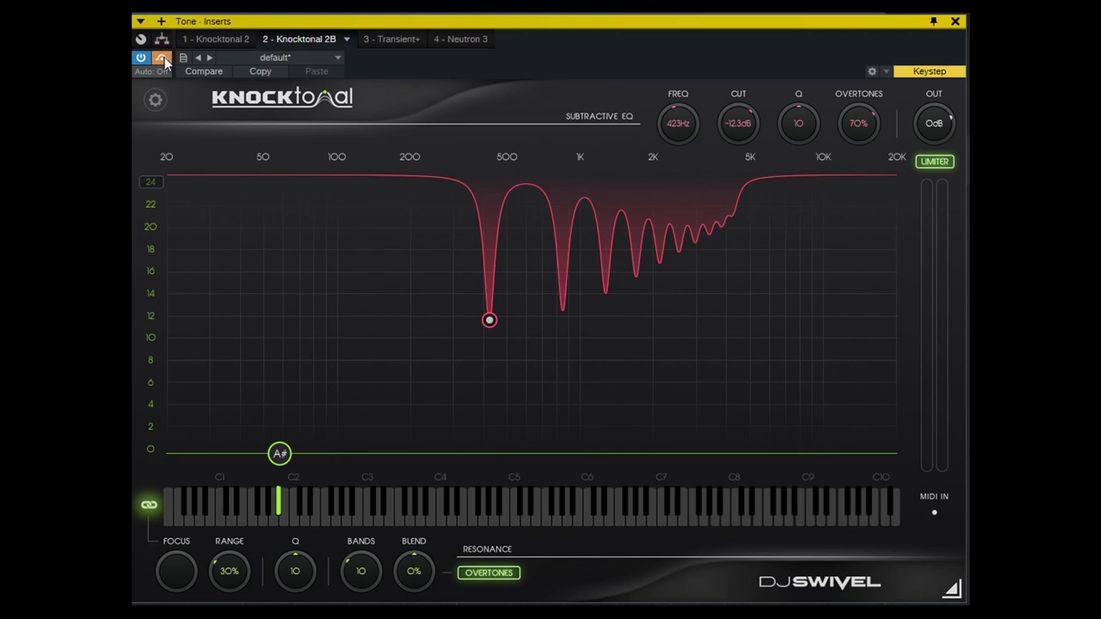
{"action": "key", "text": "space"}
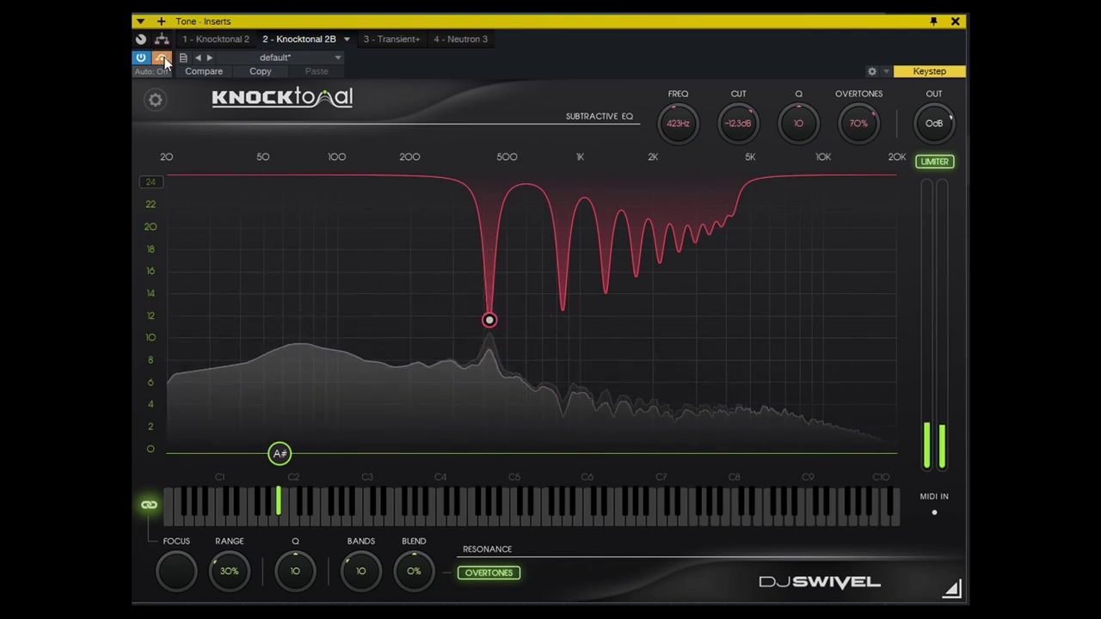